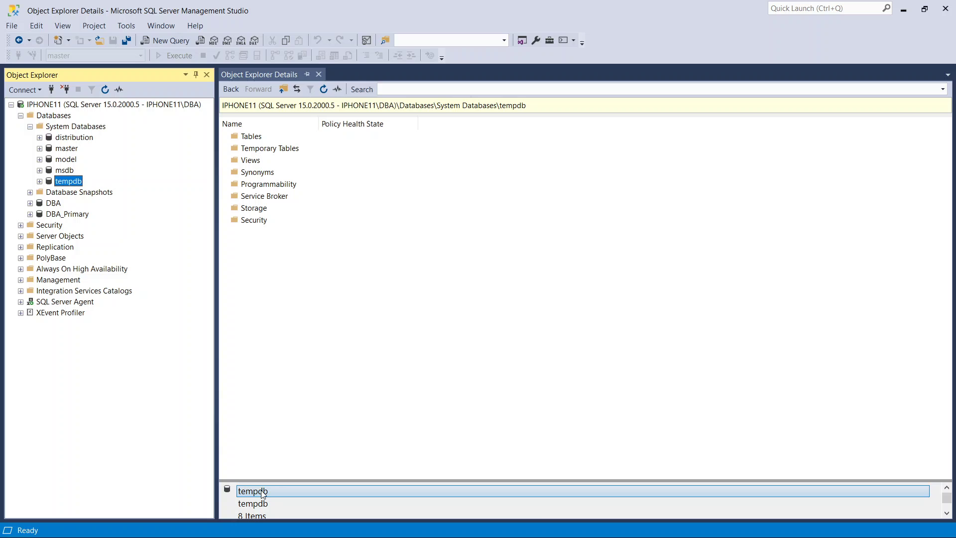
# Step: Open tempdb's Database Properties on the Files page
pyautogui.click(70, 106)
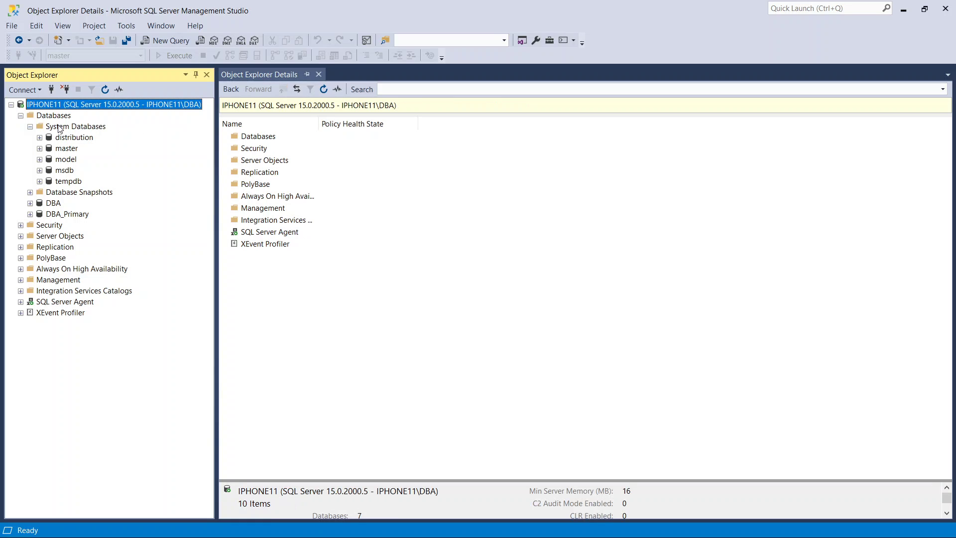
pyautogui.click(68, 185)
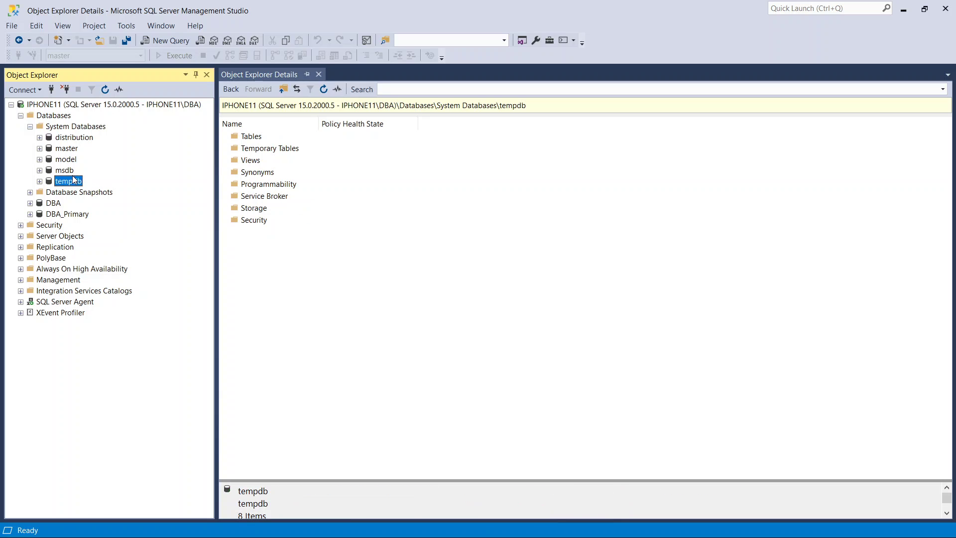
pyautogui.rightClick(70, 187)
pyautogui.click(105, 289)
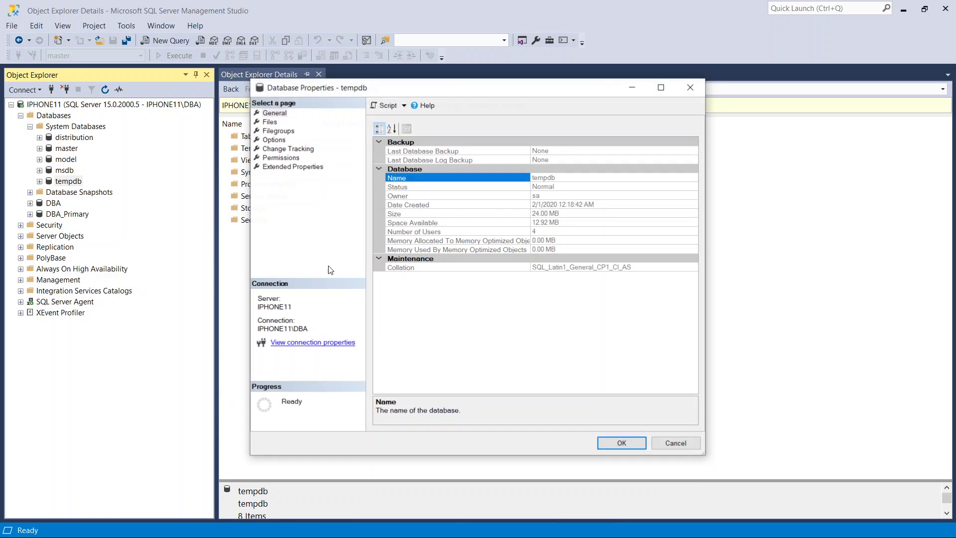
pyautogui.click(269, 122)
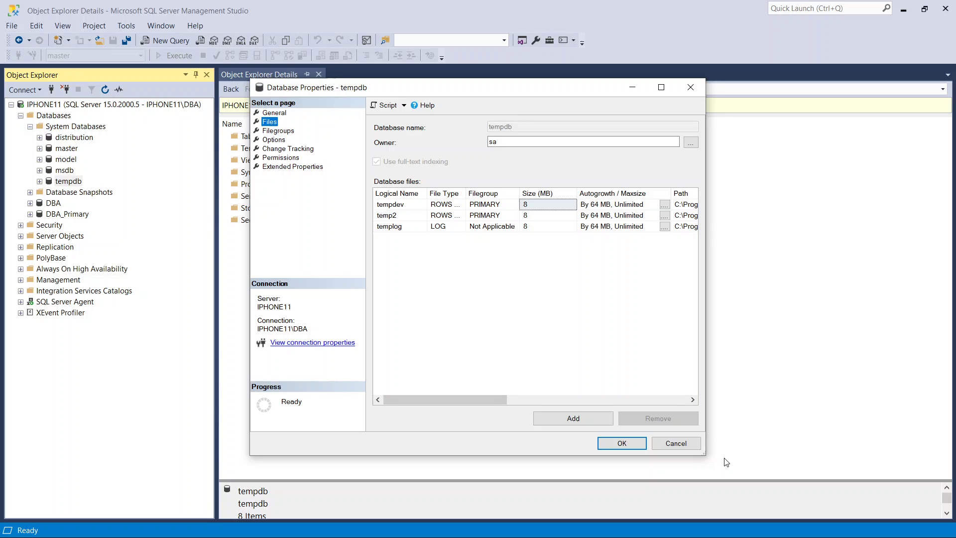
# Step: Widen the dialog and File Type column so full file types and paths show
pyautogui.moveTo(704, 453); pyautogui.dragTo(879, 453)
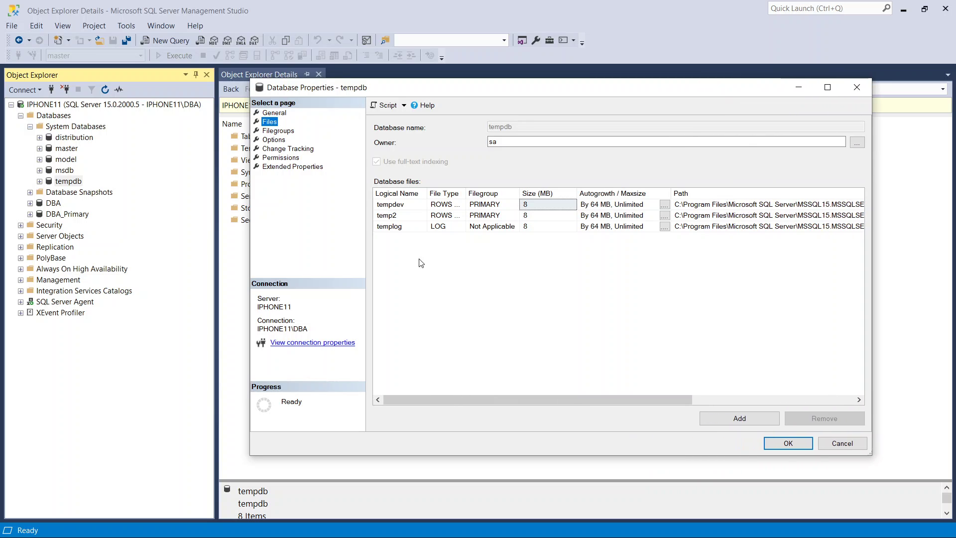
pyautogui.click(411, 204)
pyautogui.moveTo(466, 192); pyautogui.dragTo(502, 193)
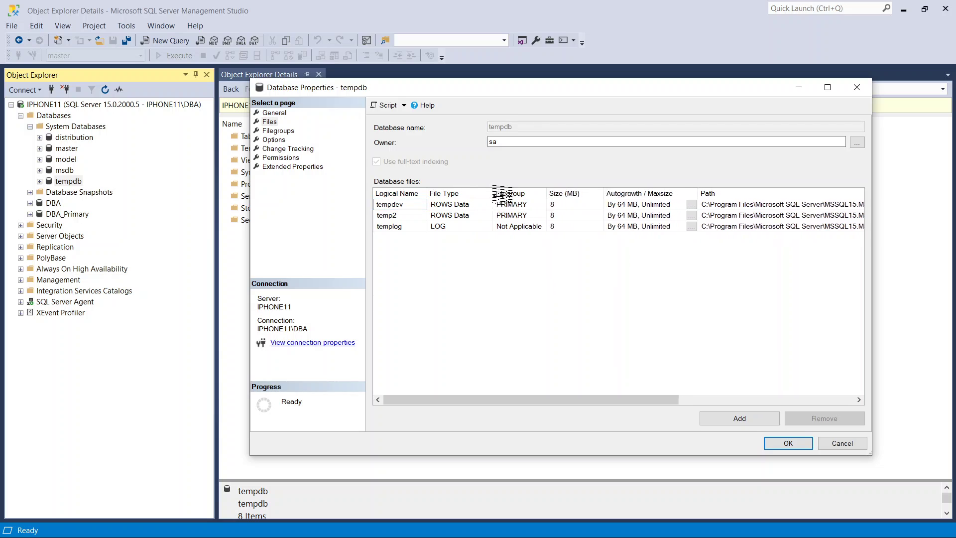
pyautogui.click(403, 216)
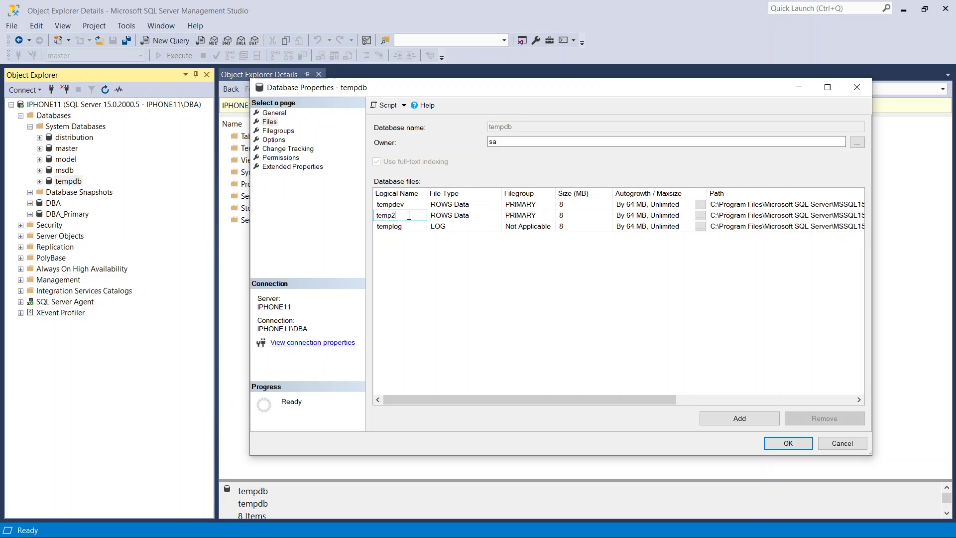
pyautogui.click(407, 215)
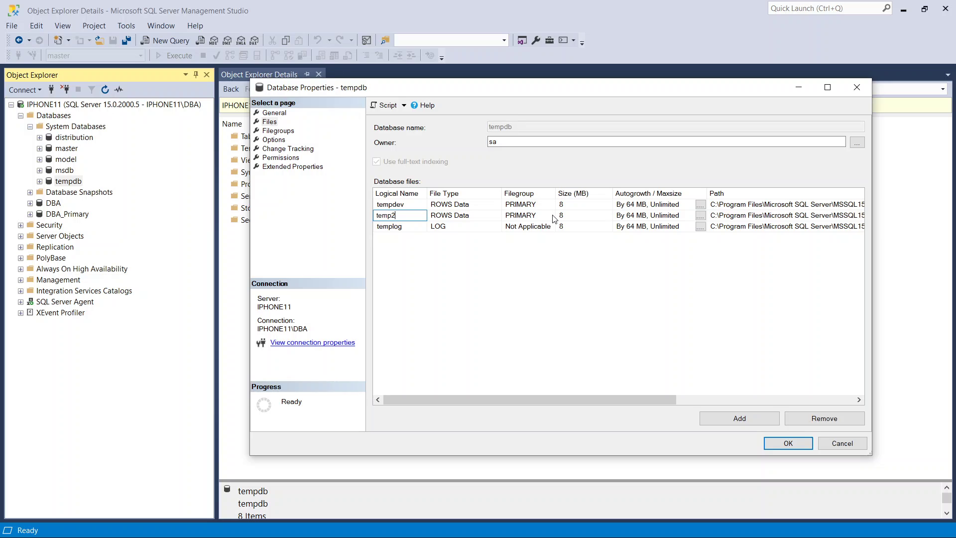
pyautogui.click(595, 206)
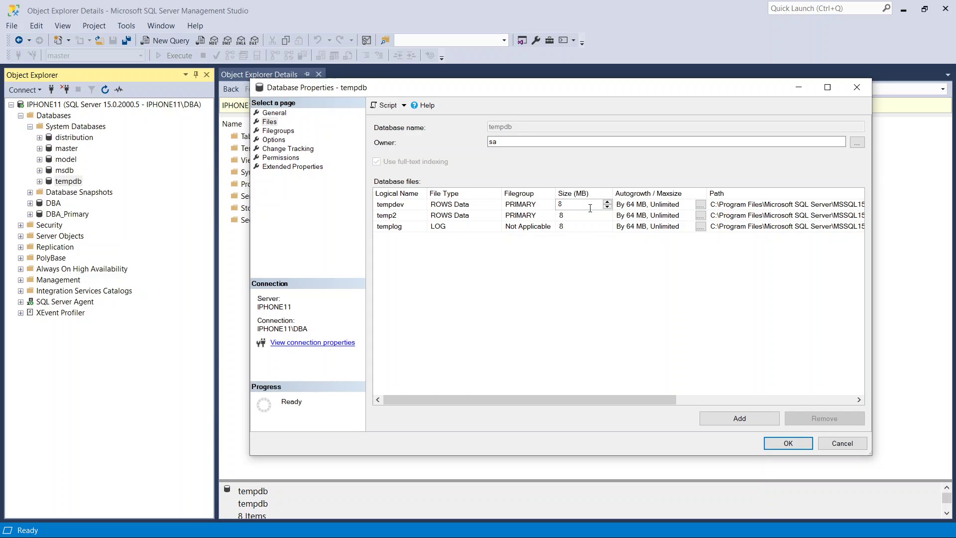
pyautogui.click(700, 205)
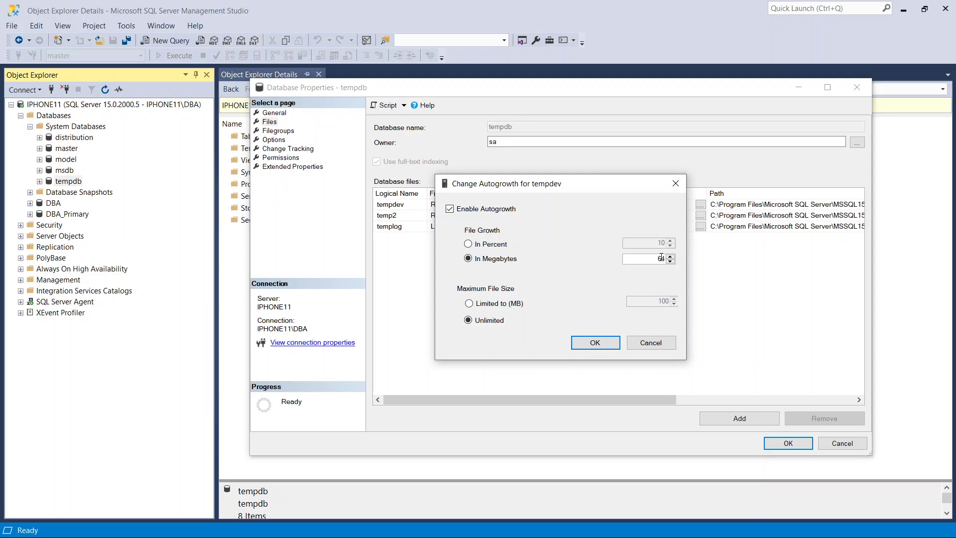
pyautogui.moveTo(656, 258); pyautogui.dragTo(677, 259)
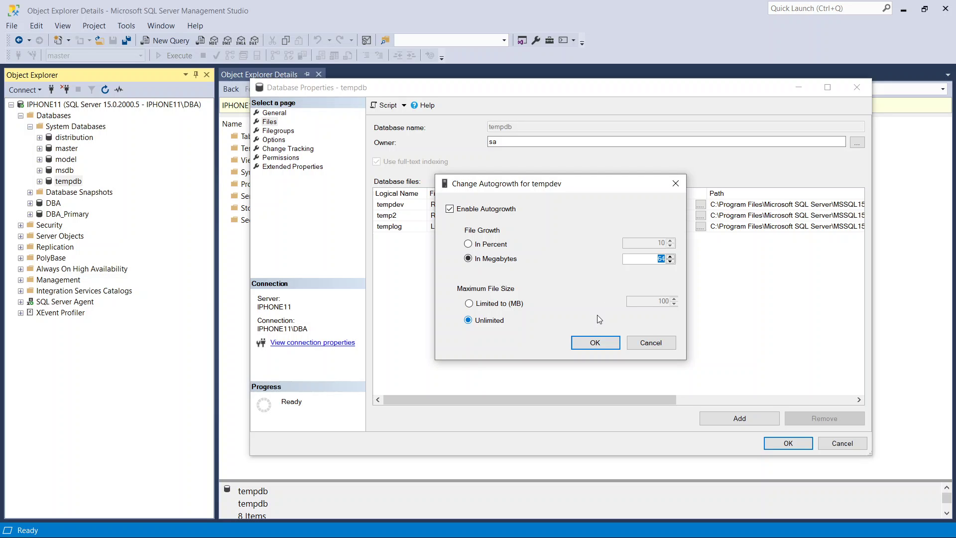
pyautogui.click(618, 343)
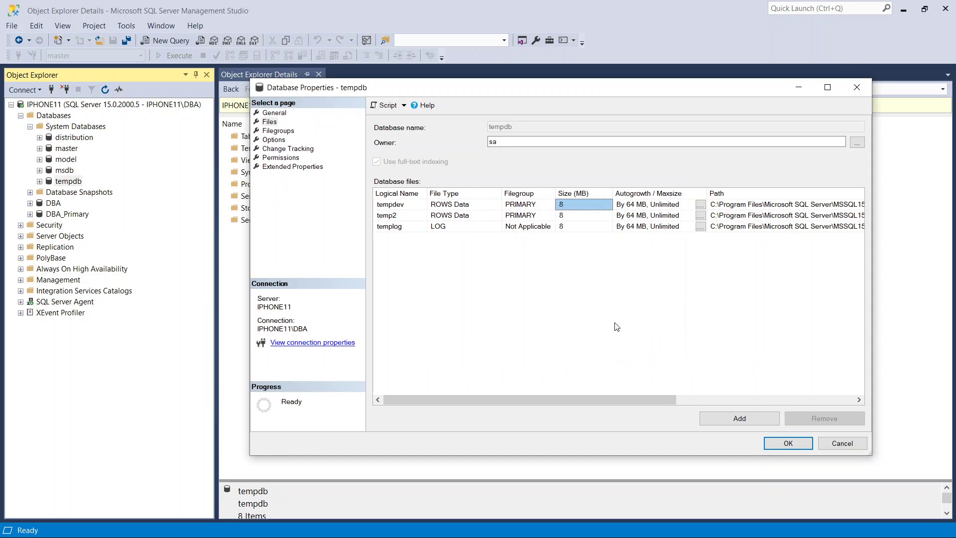
pyautogui.click(700, 215)
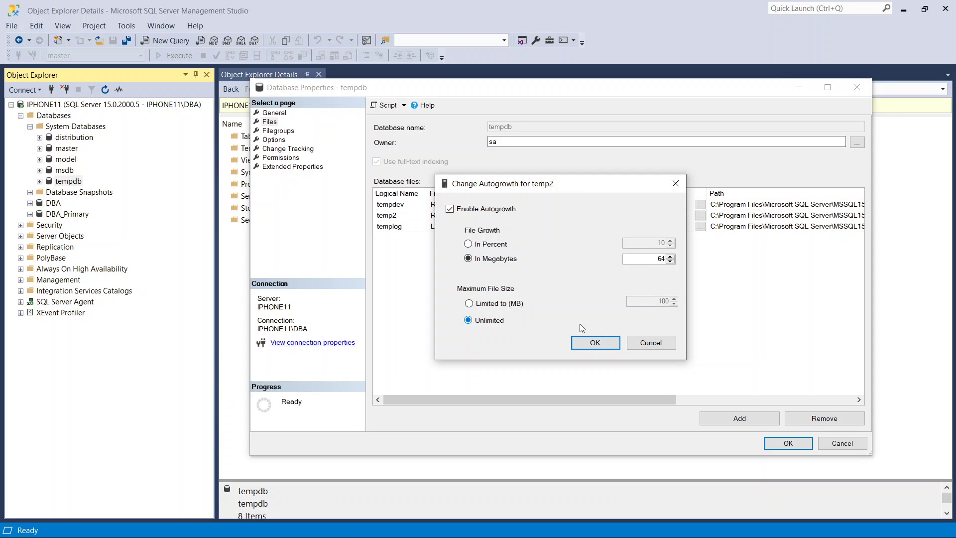
pyautogui.click(585, 346)
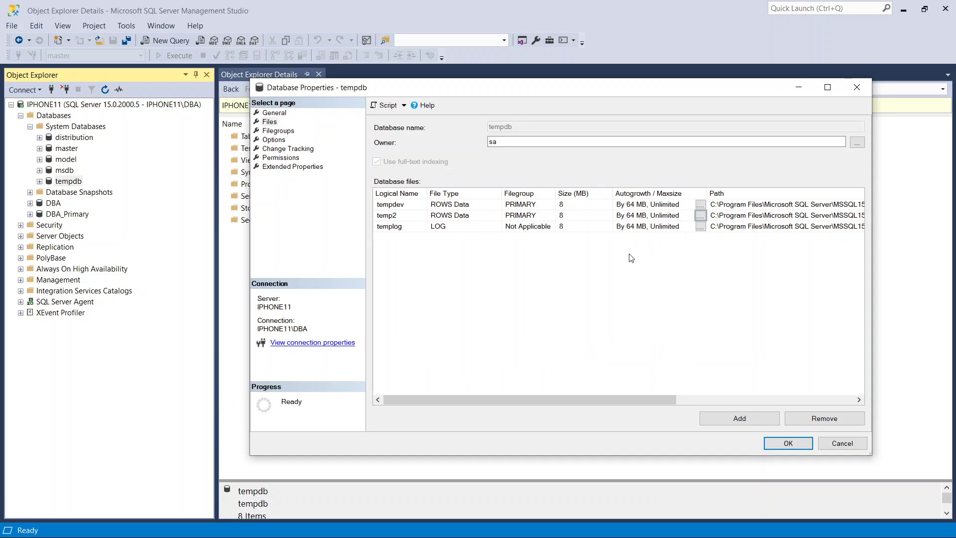
# Step: Add a new tempdb data file named temp3 and accept the properties with OK
pyautogui.click(729, 418)
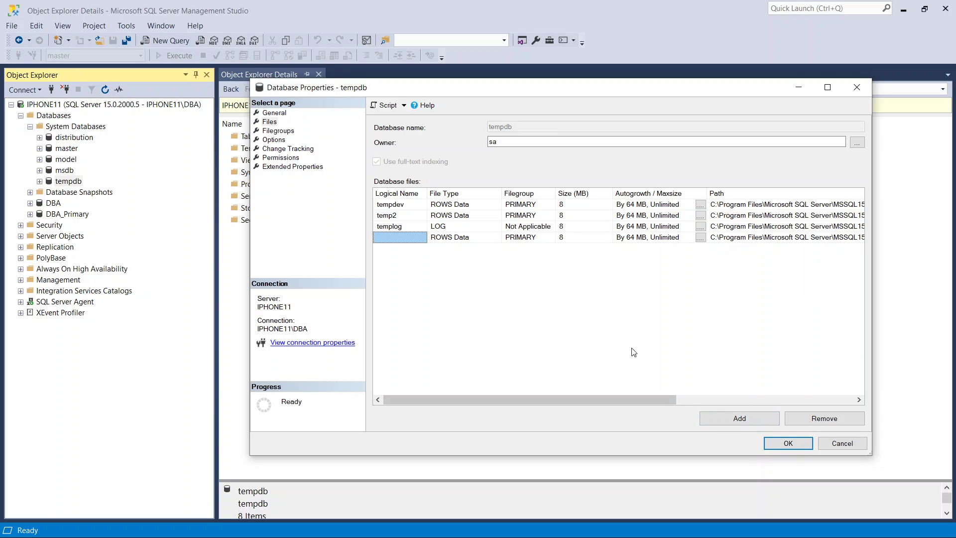
pyautogui.click(385, 237)
pyautogui.write('te')
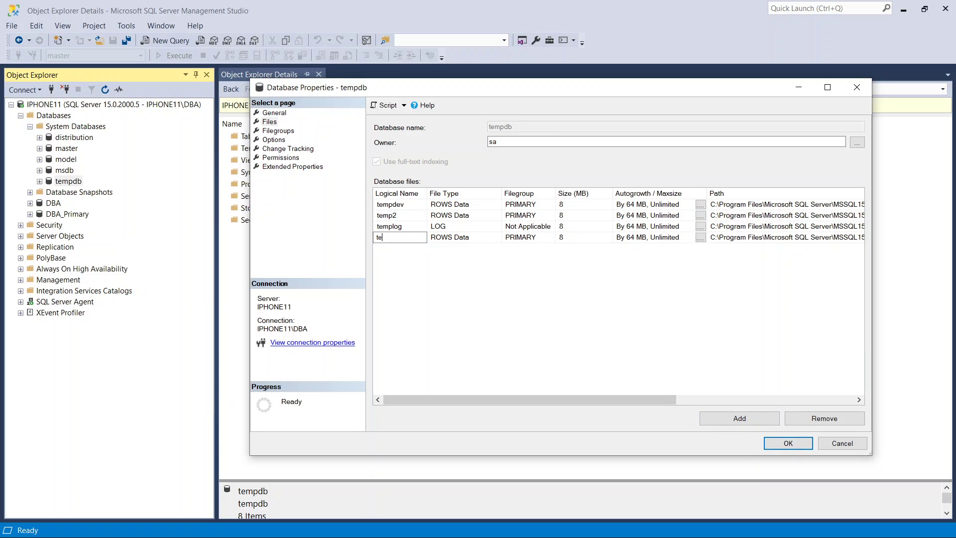
pyautogui.write('mp3')
pyautogui.click(781, 446)
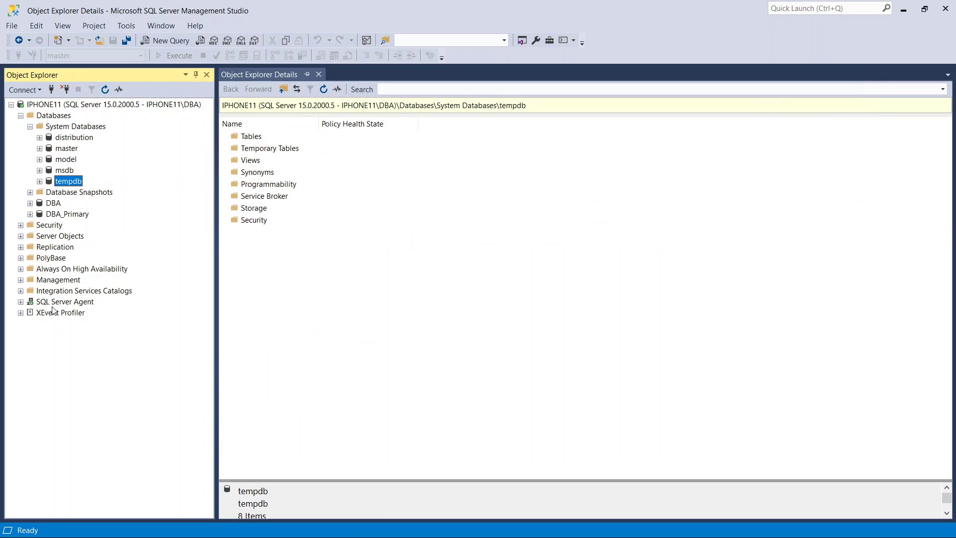